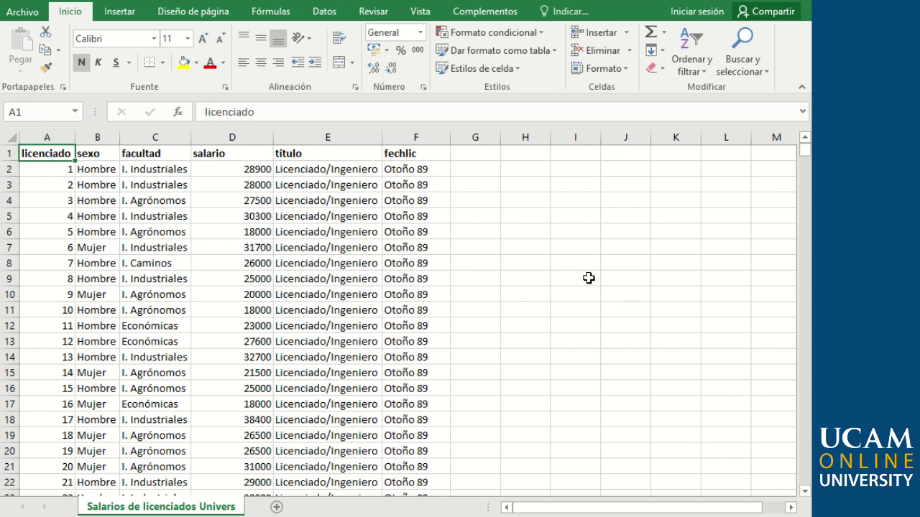
- Create a blank PivotTable from the graduate salary data by accepting the Recommended PivotTables command's offer
click(120, 18)
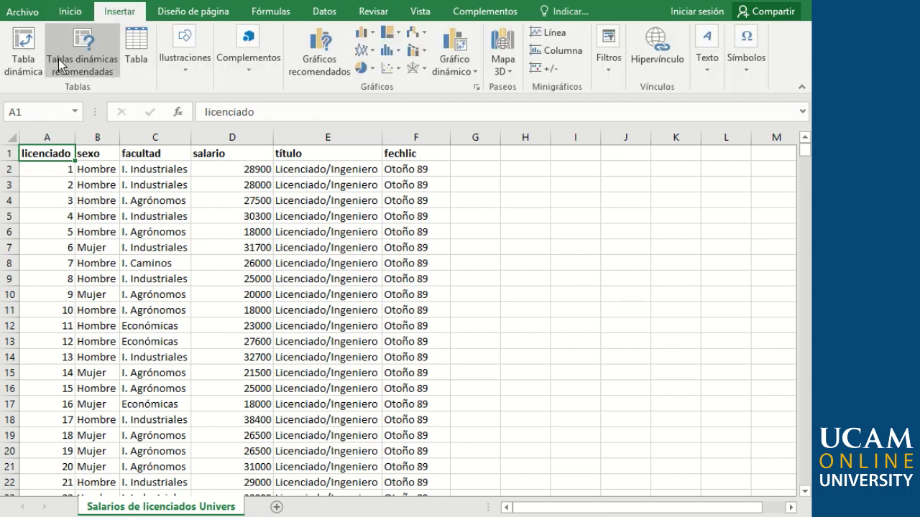
click(100, 59)
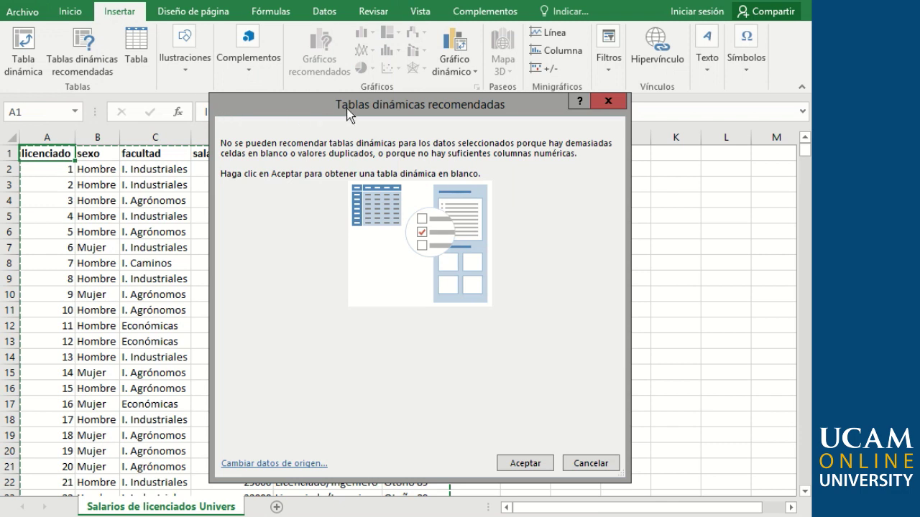
key(Escape)
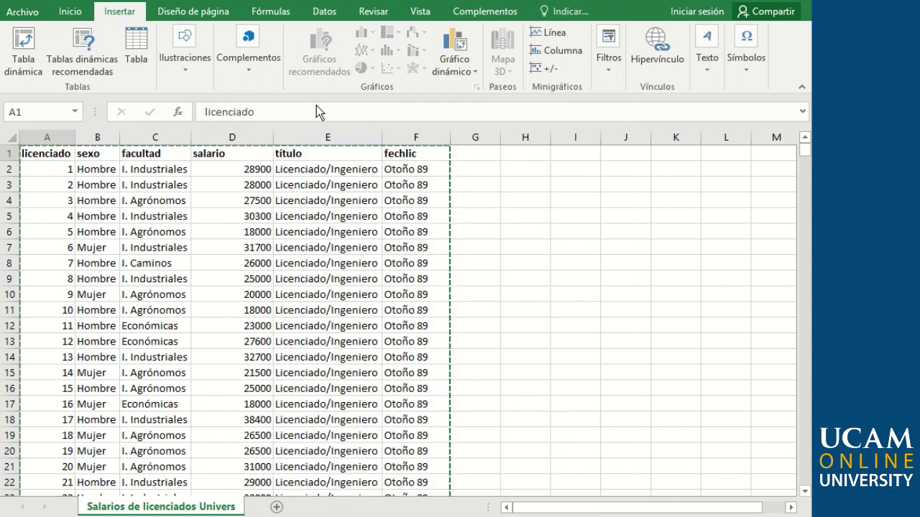
drag(317, 112, 352, 104)
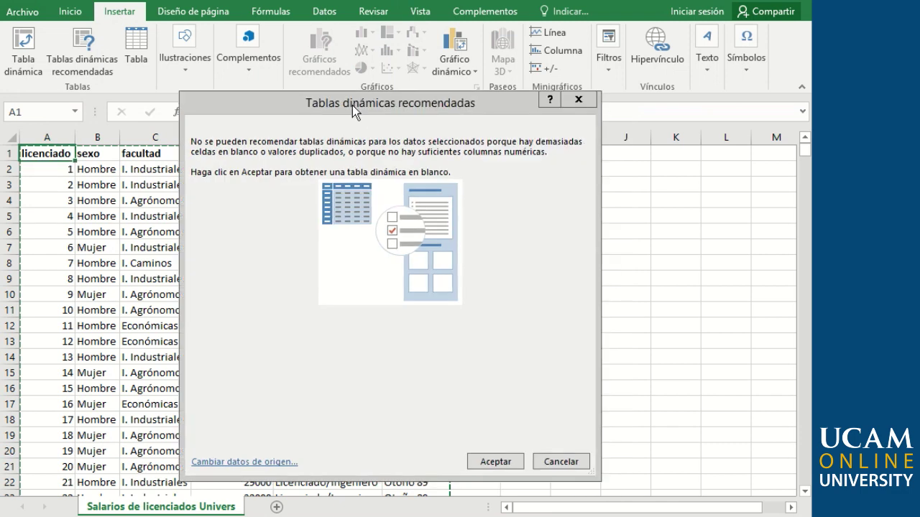
drag(457, 113, 425, 88)
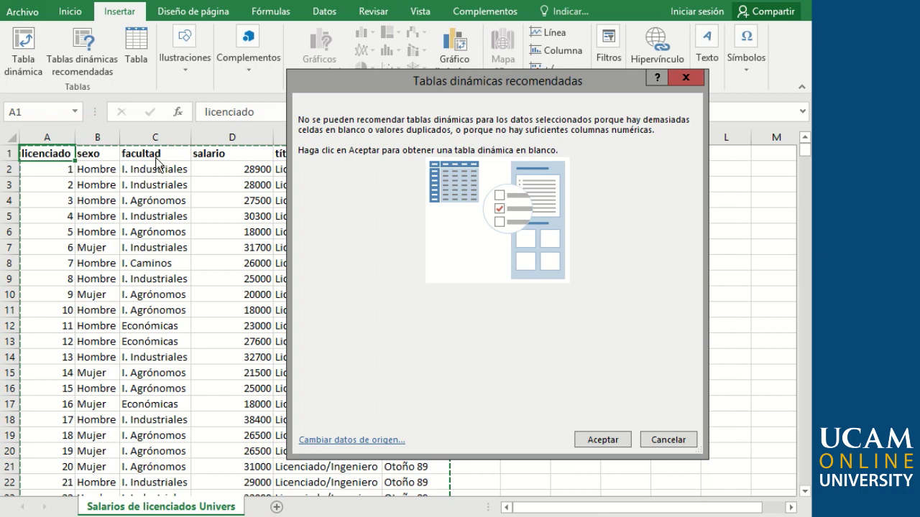
click(606, 441)
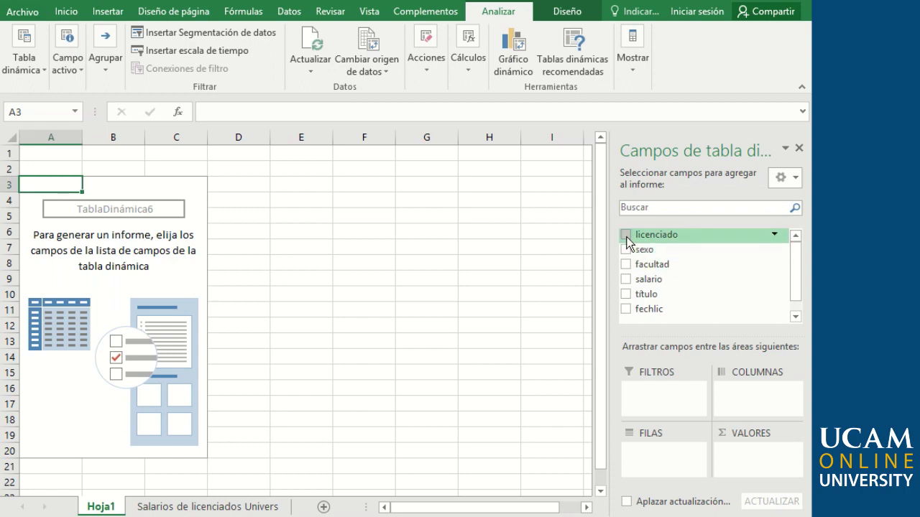
- Add licenciado to the PivotTable values, summarize it by Cuenta and name the value field "Cuenta"
click(626, 237)
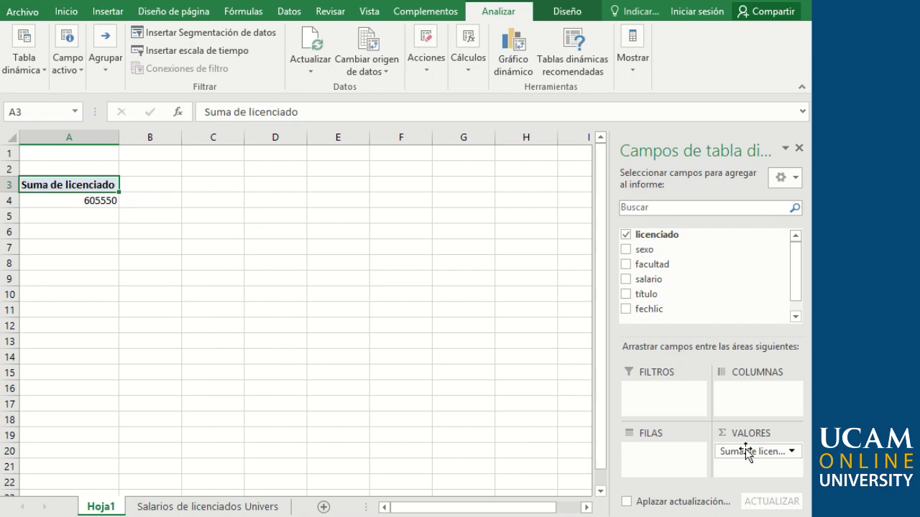
click(791, 453)
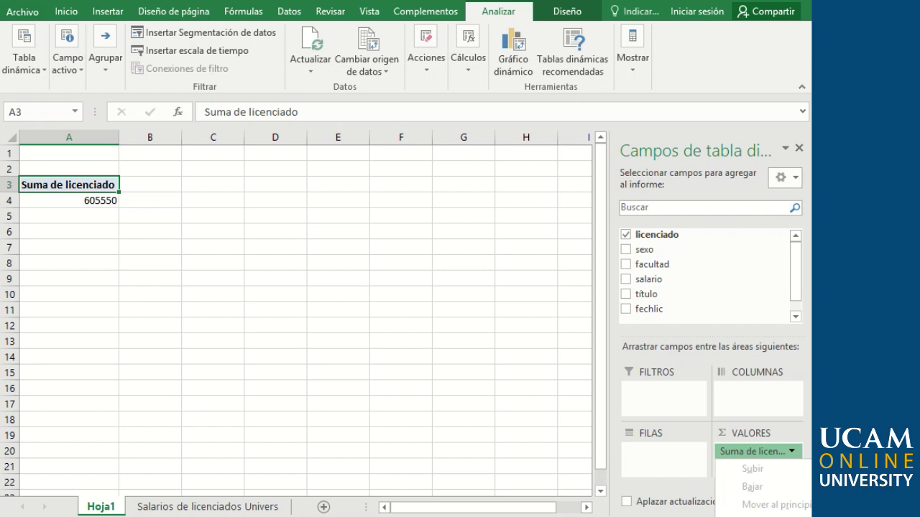
click(762, 513)
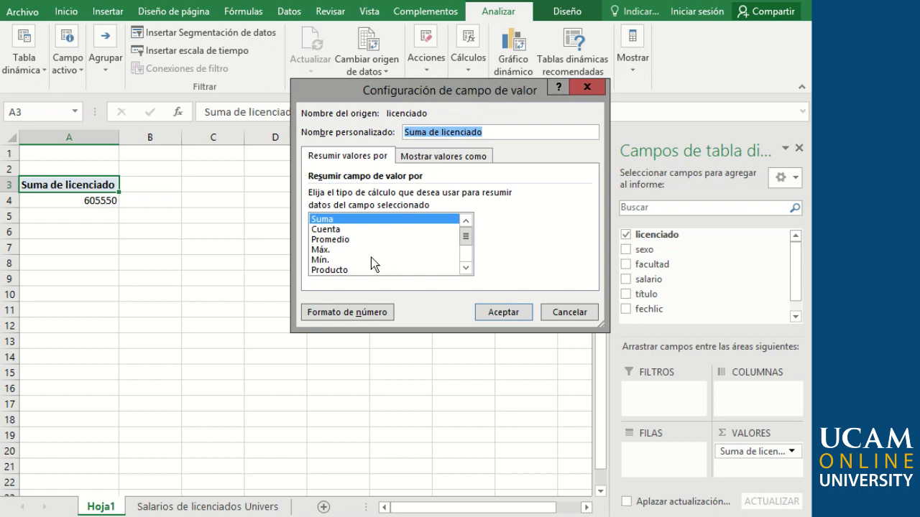
click(338, 229)
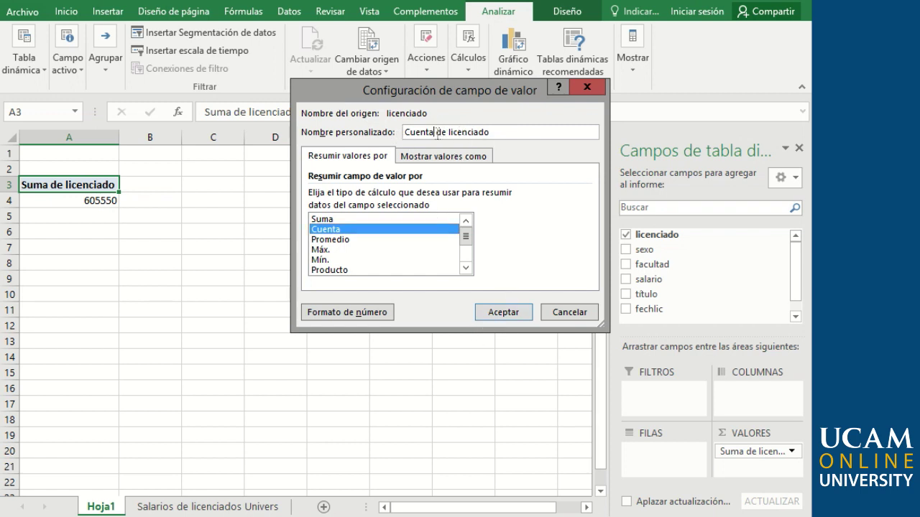
drag(434, 132, 499, 132)
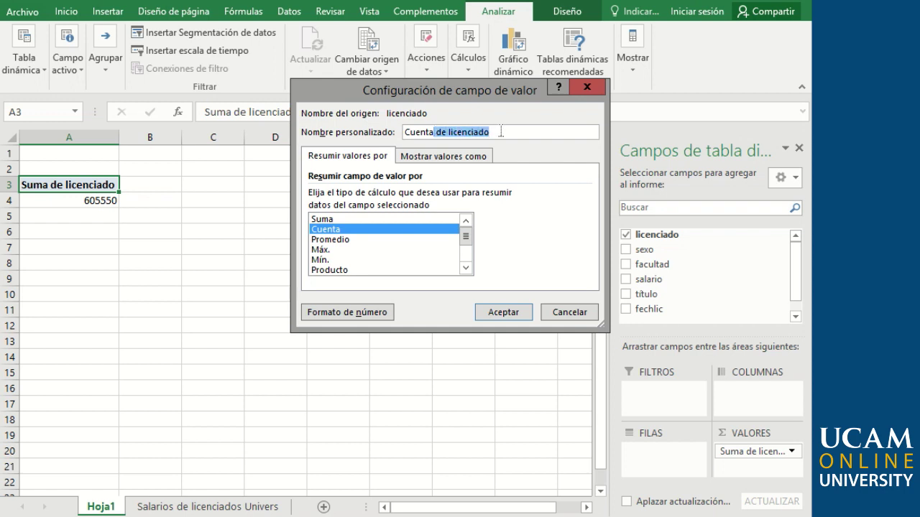
key(BackSpace)
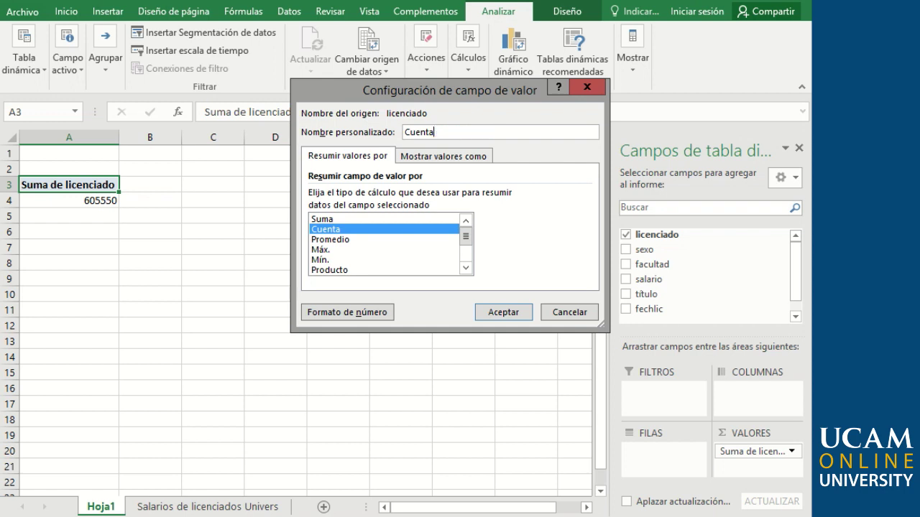
click(504, 313)
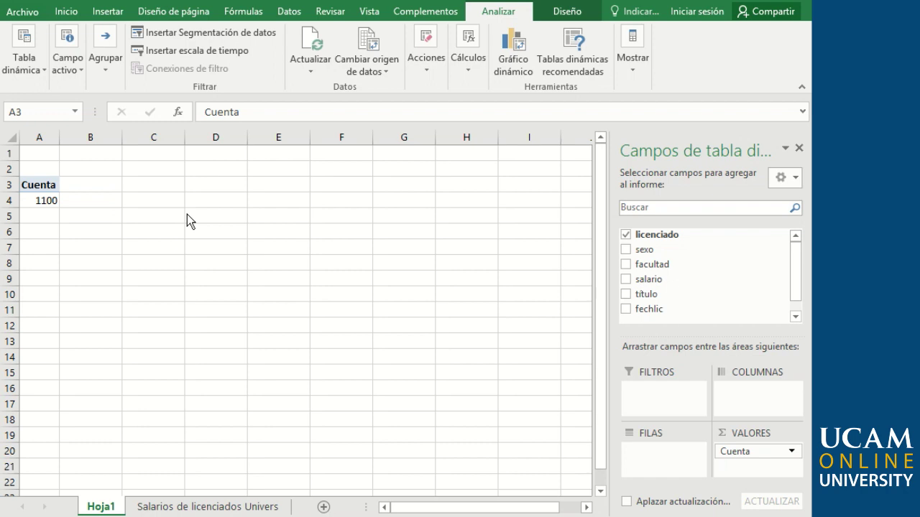
click(792, 452)
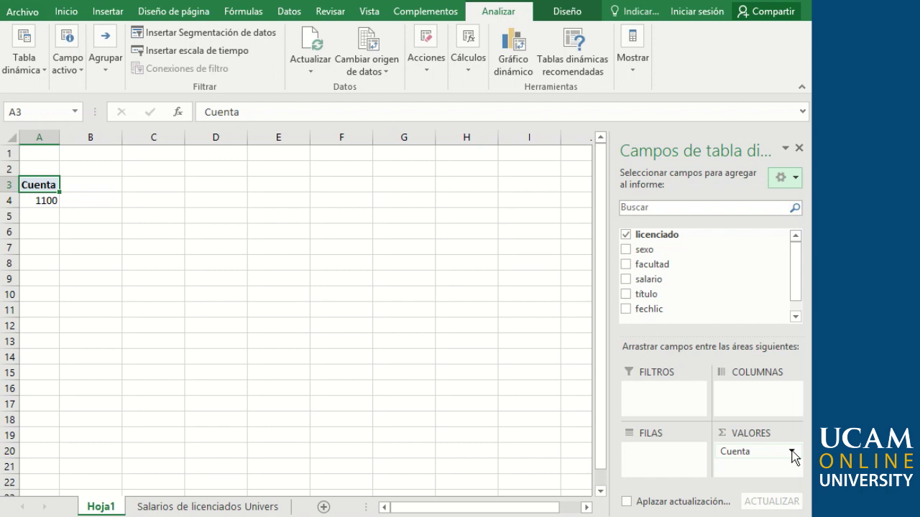
click(792, 451)
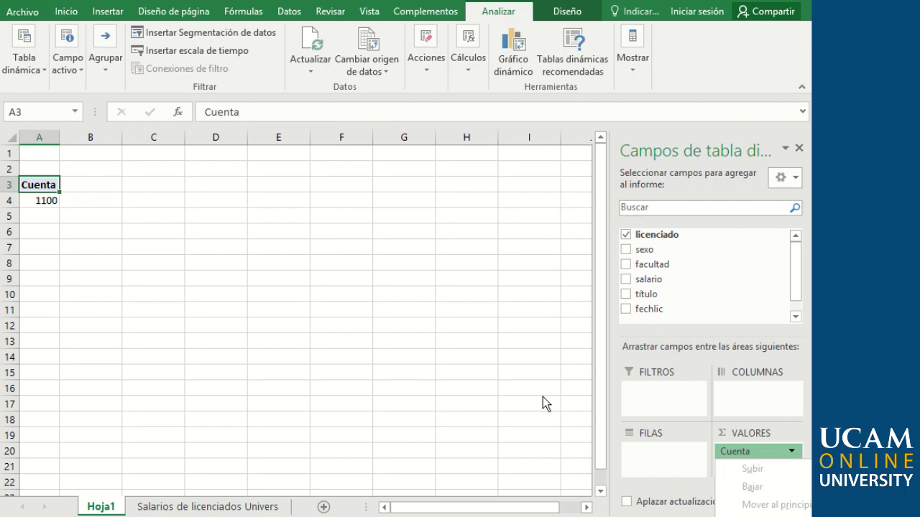
click(378, 312)
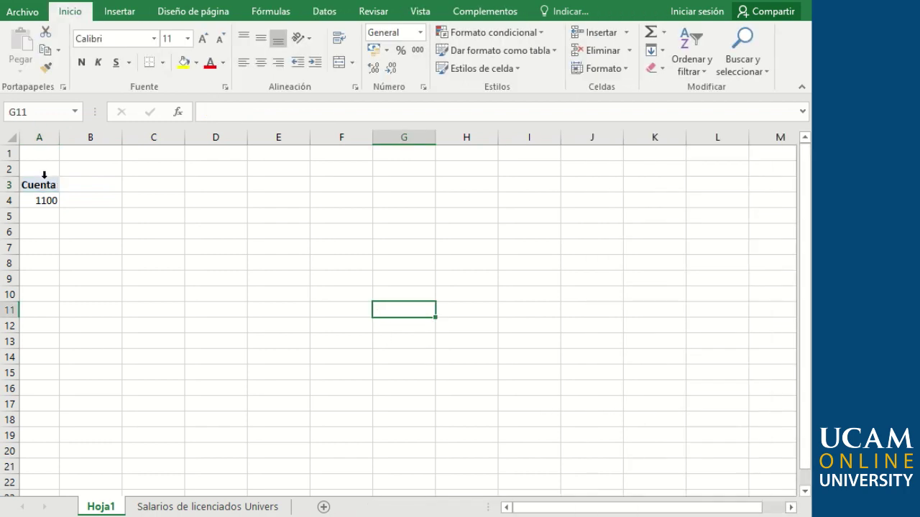
click(41, 188)
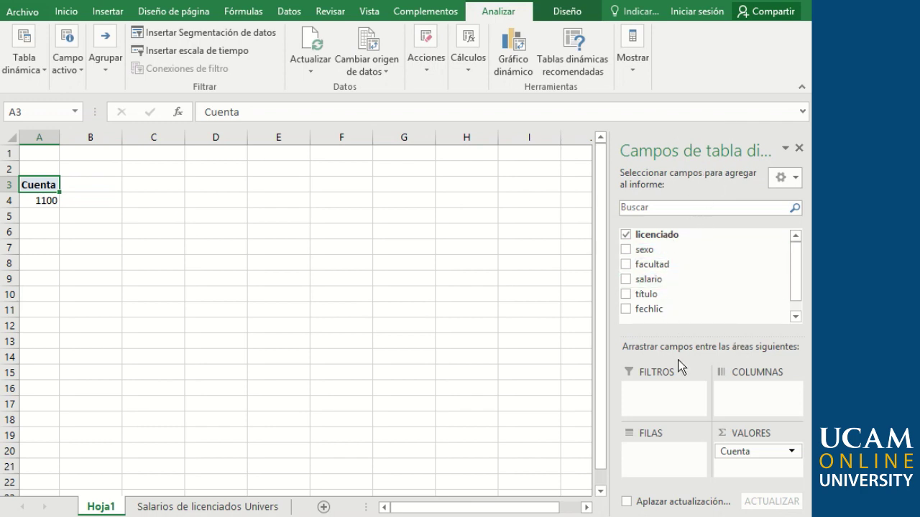
- Break the graduate count down by sexo, and replace that row field with facultad
click(626, 250)
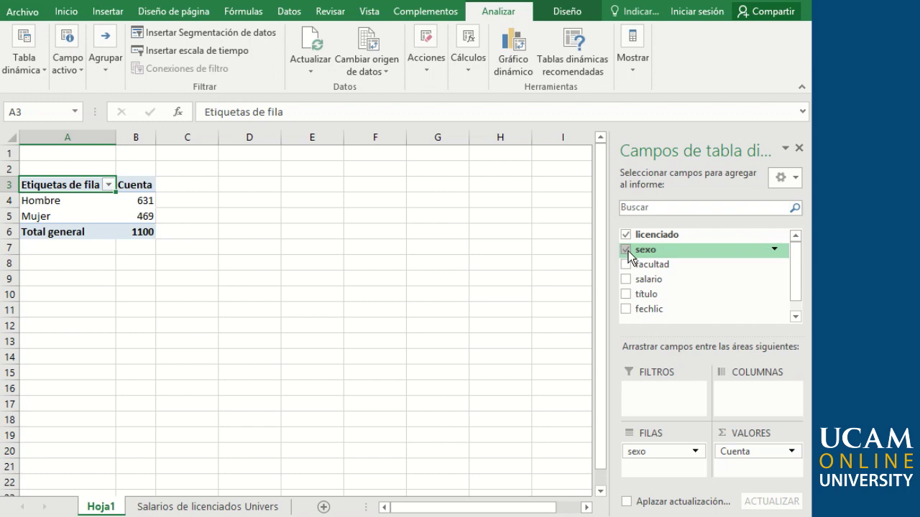
click(627, 252)
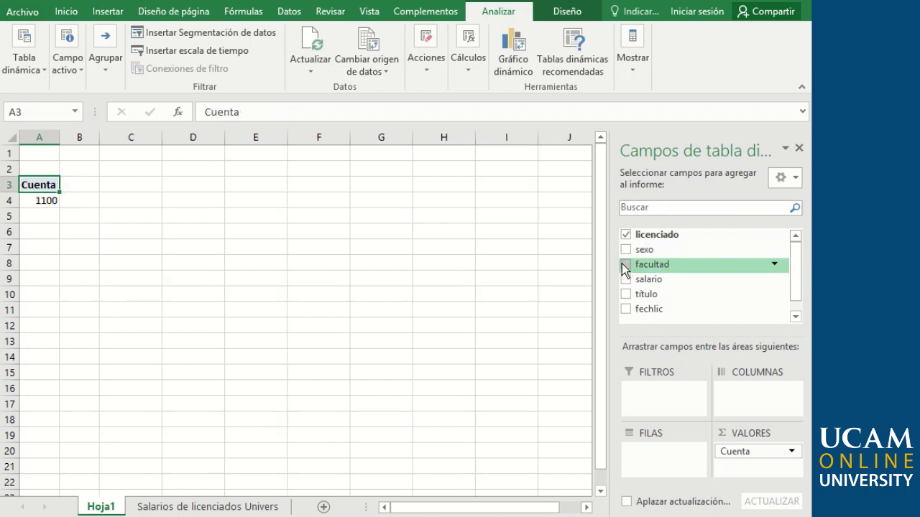
click(623, 265)
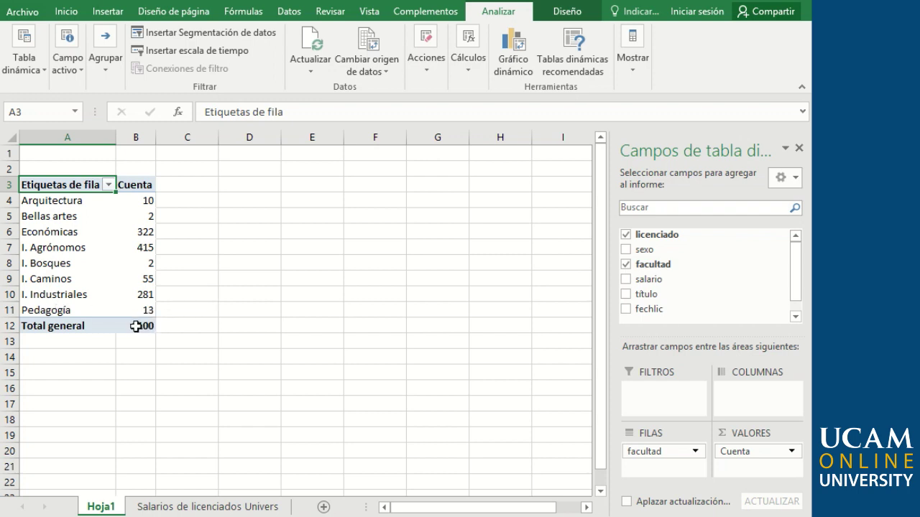
mouse_move(139, 335)
mouse_move(144, 218)
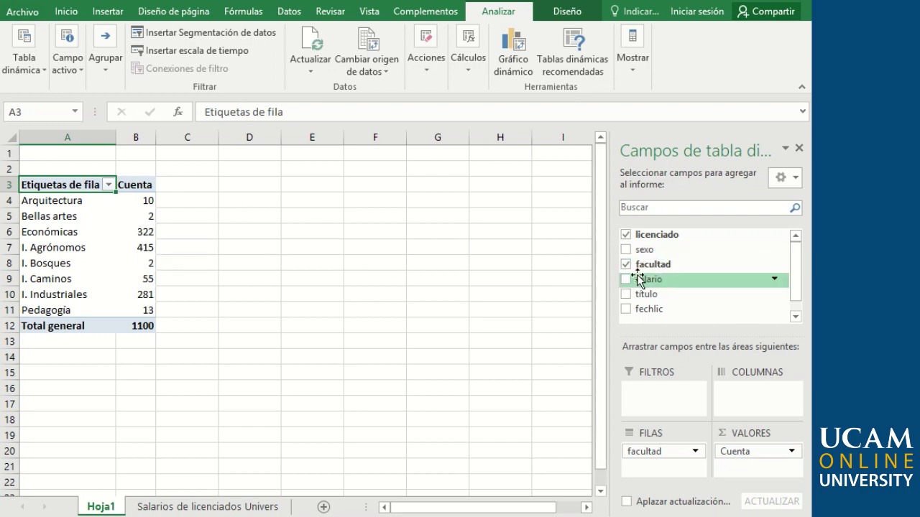
- Replace the facultad row field with fechlic, and remove fechlic again
click(626, 264)
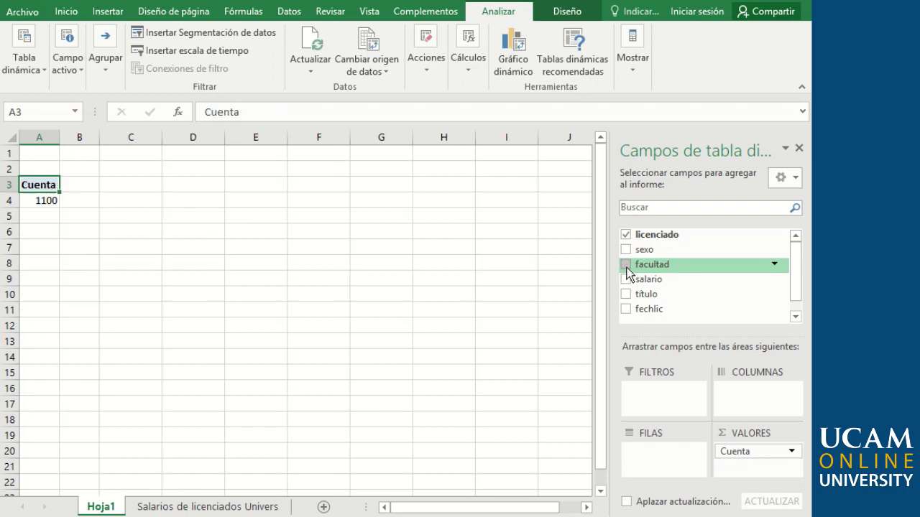
click(627, 309)
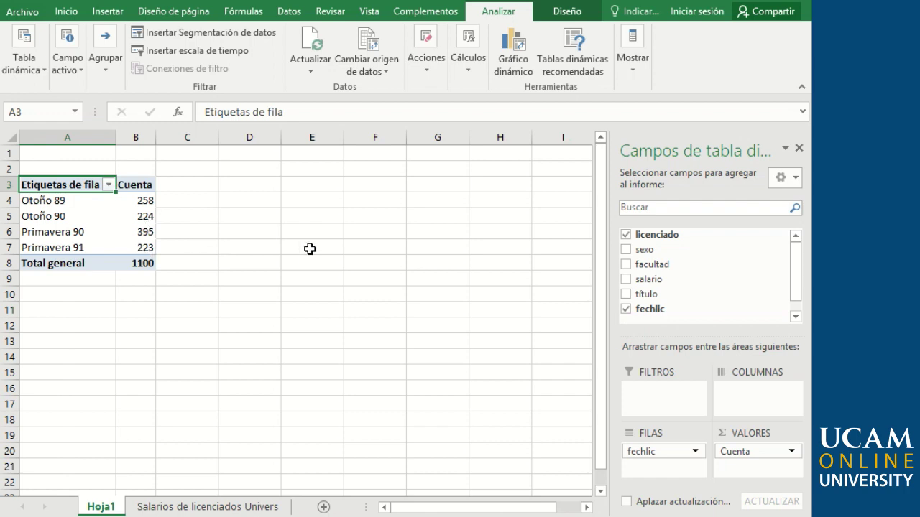
click(625, 310)
- Break the graduate count down by facultad with sexo nested beneath it, and review the resulting rows
click(625, 265)
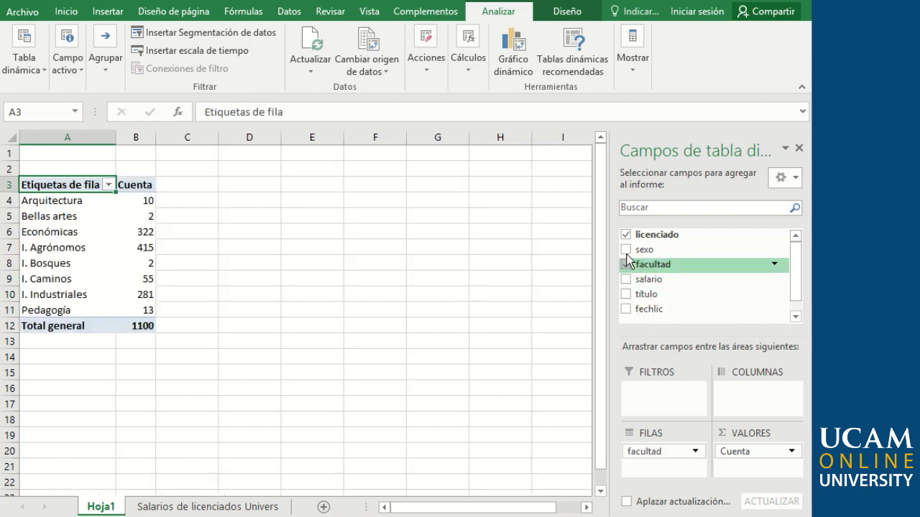
click(625, 249)
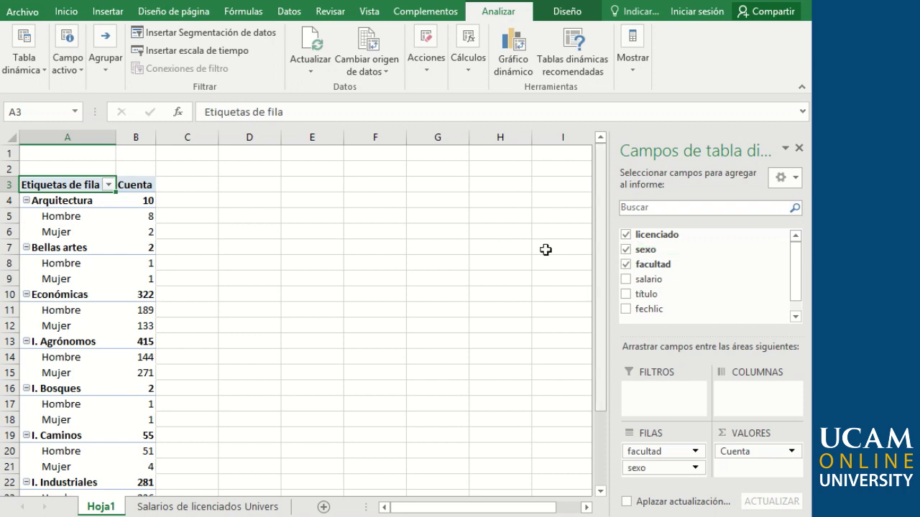
mouse_move(148, 240)
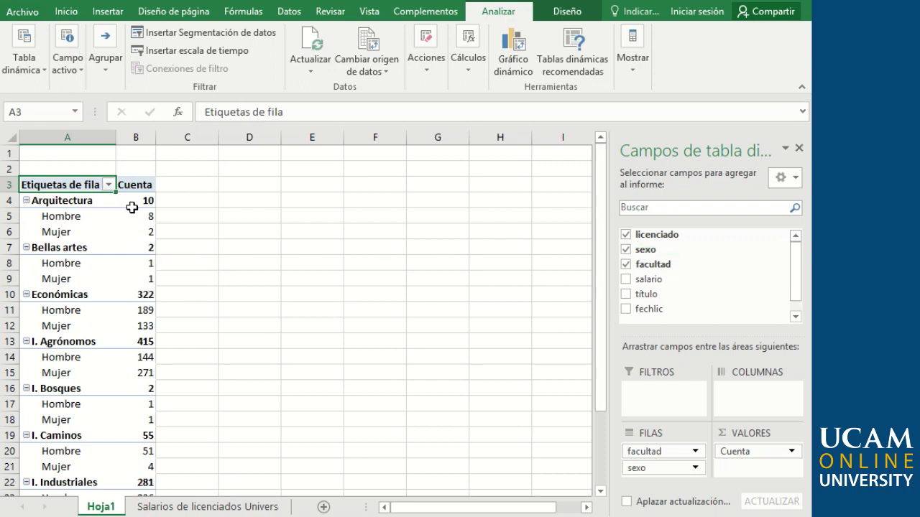
mouse_move(114, 215)
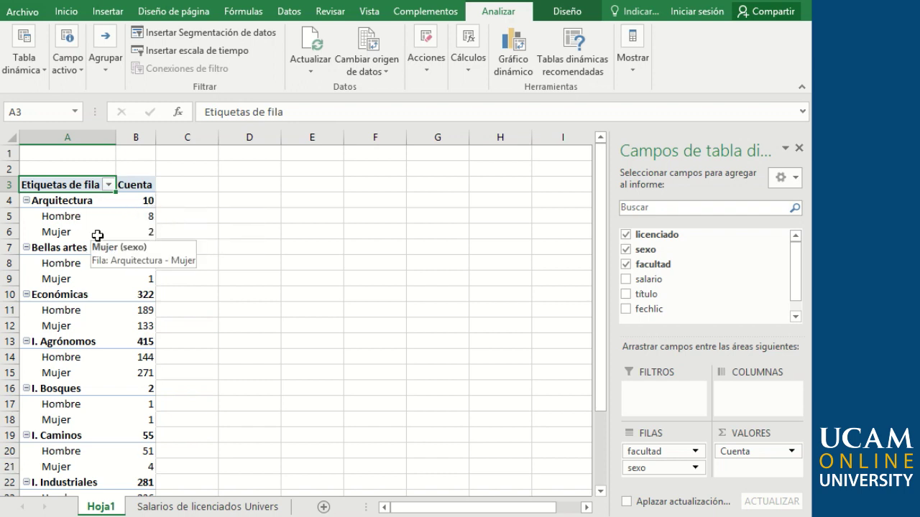
scroll(264, 245, down, 1)
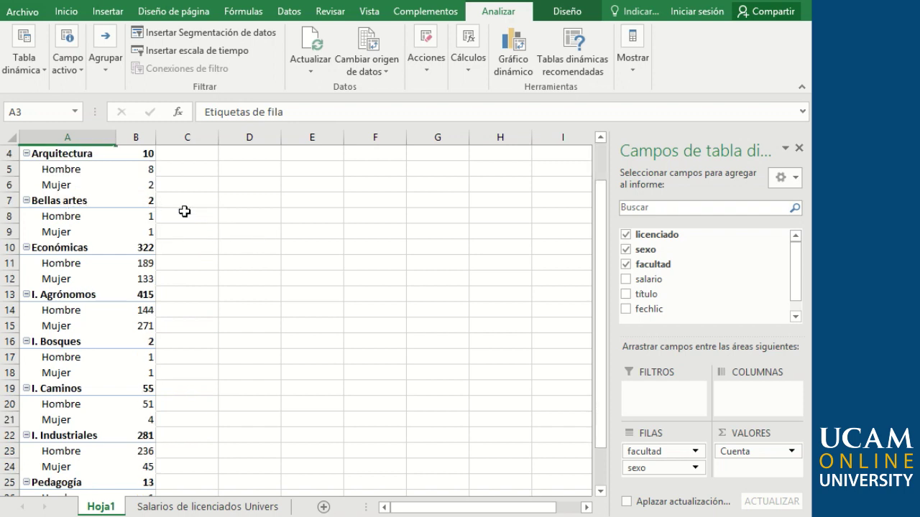
scroll(213, 232, down, 1)
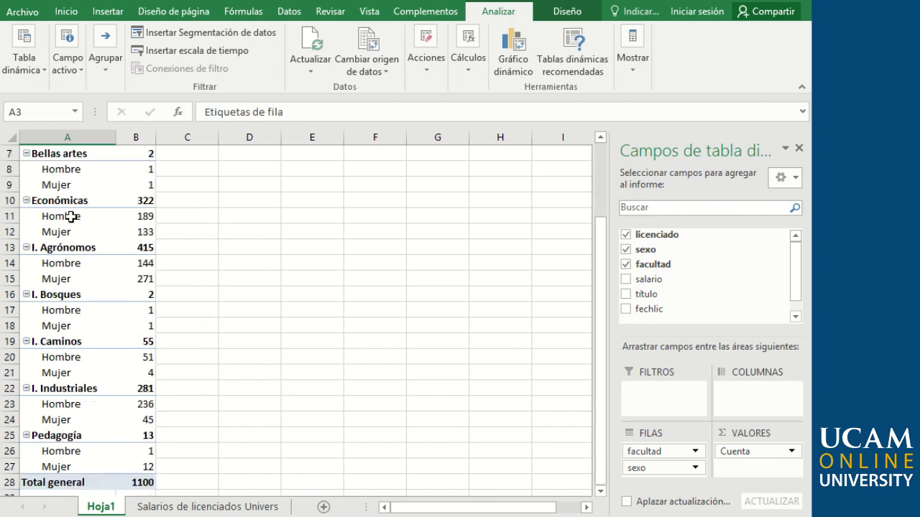
- Collapse the faculty groups from Arquitectura through I. Caminos to hide their breakdown by sexo
scroll(72, 215, up, 2)
click(26, 201)
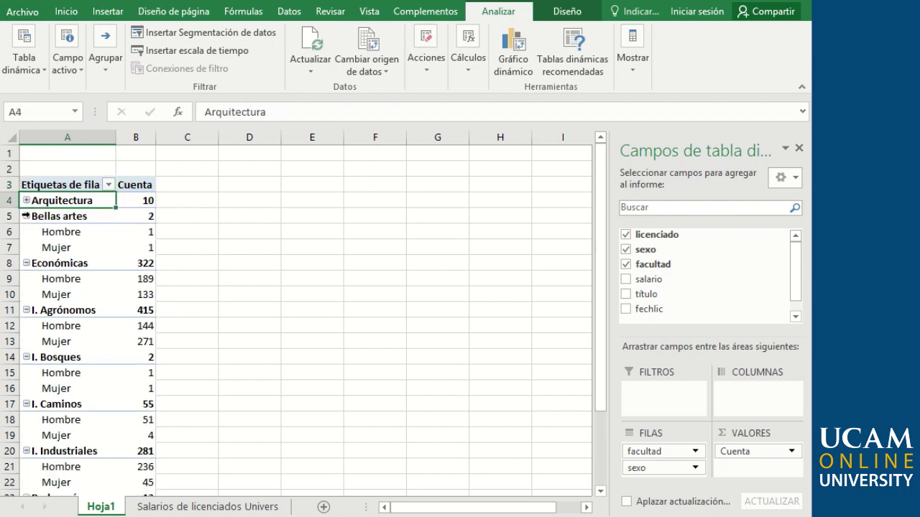
click(27, 216)
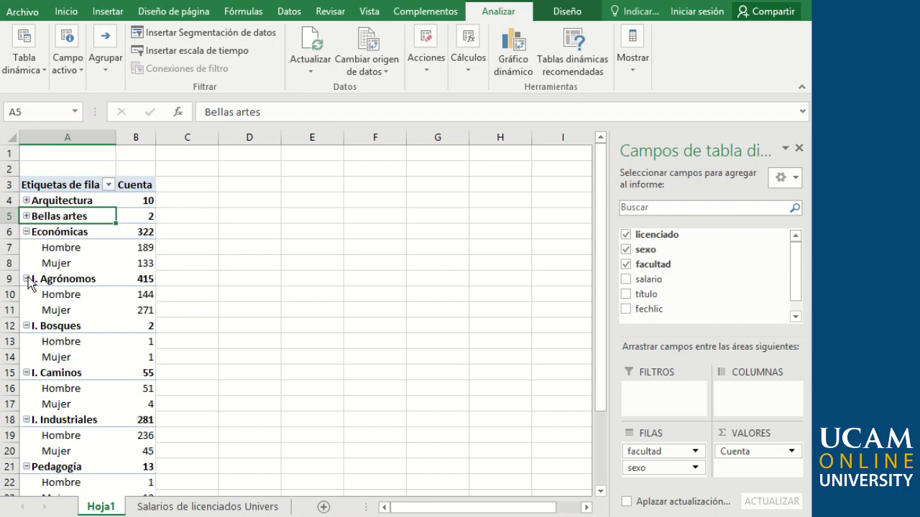
click(26, 232)
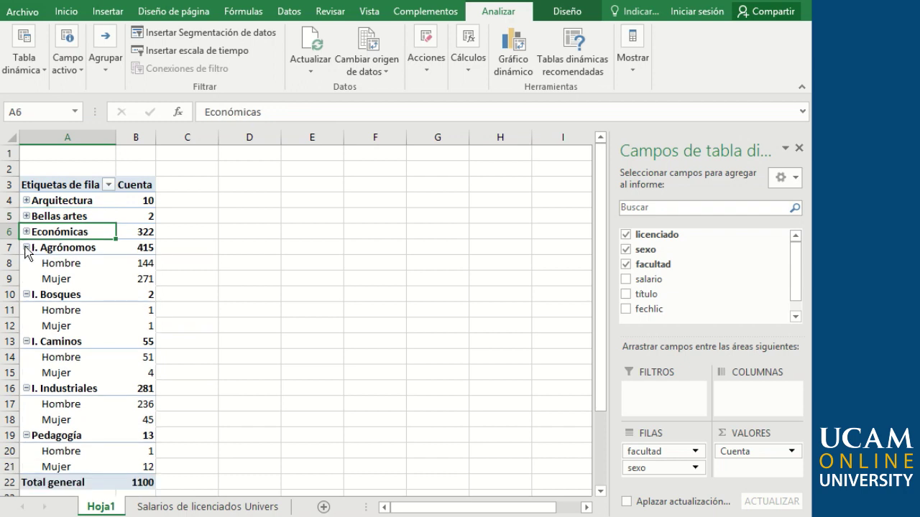
click(27, 246)
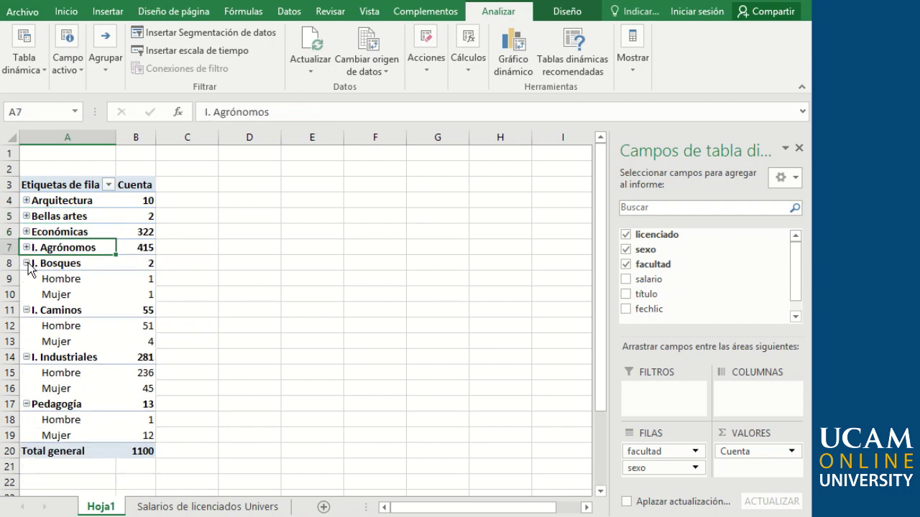
click(28, 263)
click(26, 279)
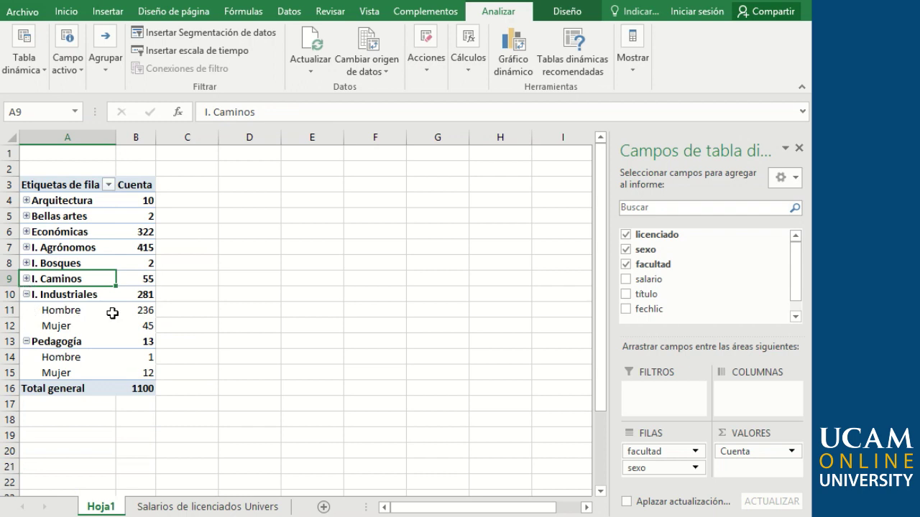
- Expand the Arquitectura and Bellas artes groups to show their breakdown by sexo
click(26, 201)
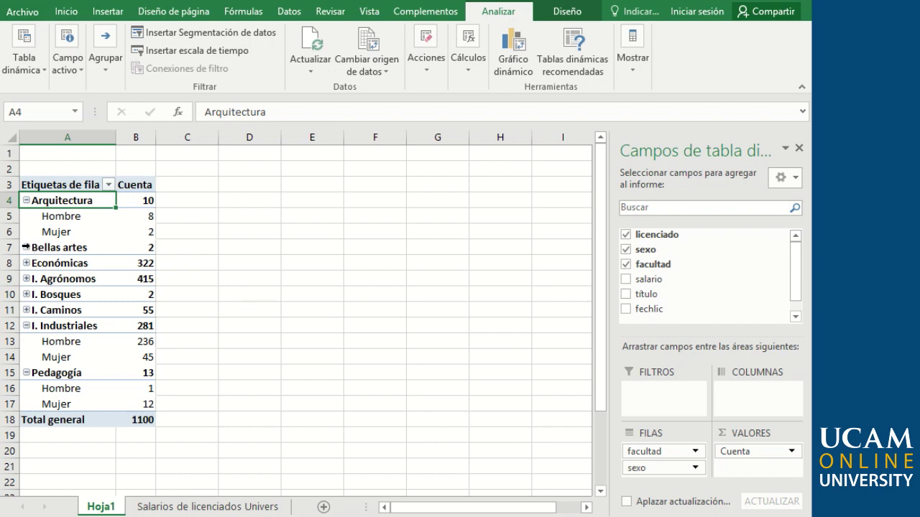
click(27, 247)
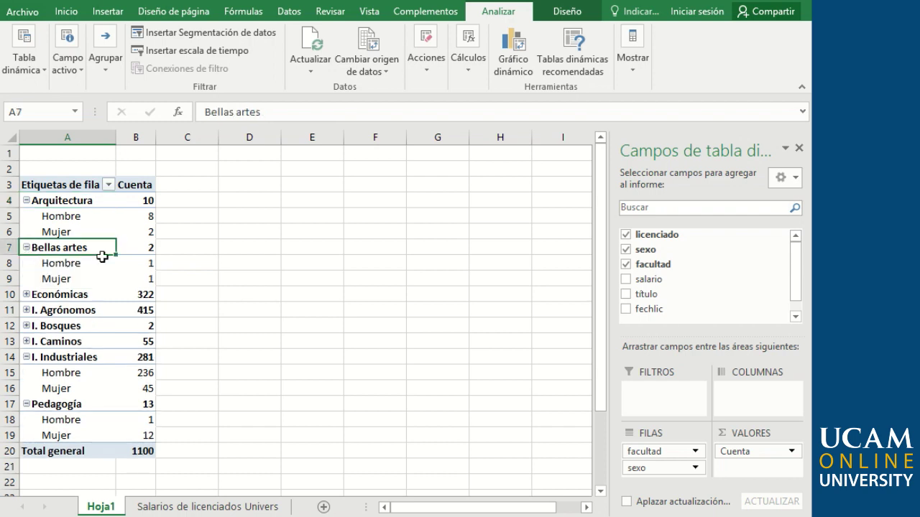
- Add fechlic as a third row level beneath sexo, review the detailed rows, and remove fechlic again
click(625, 309)
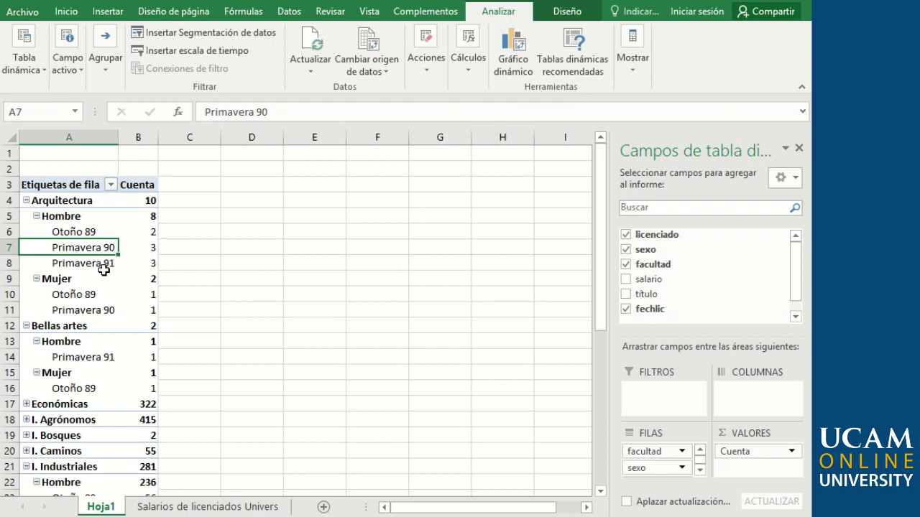
scroll(147, 264, down, 1)
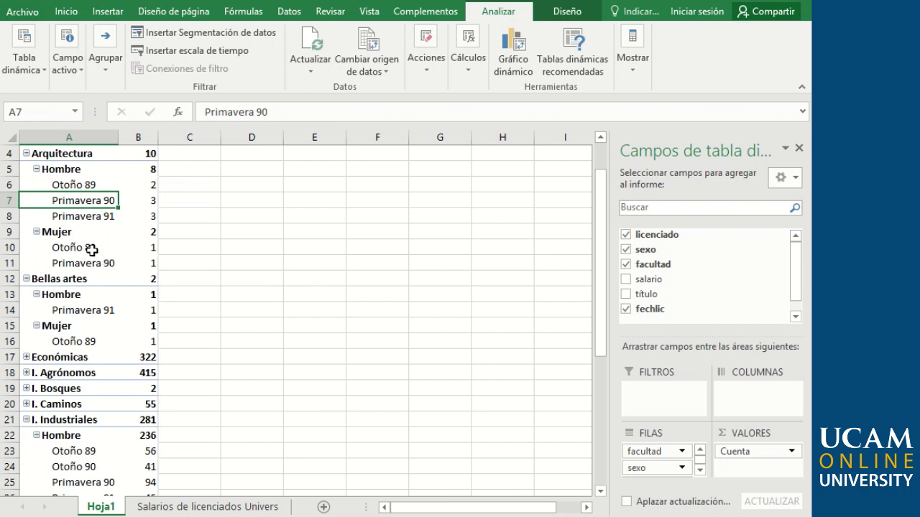
scroll(92, 250, down, 1)
scroll(92, 249, down, 5)
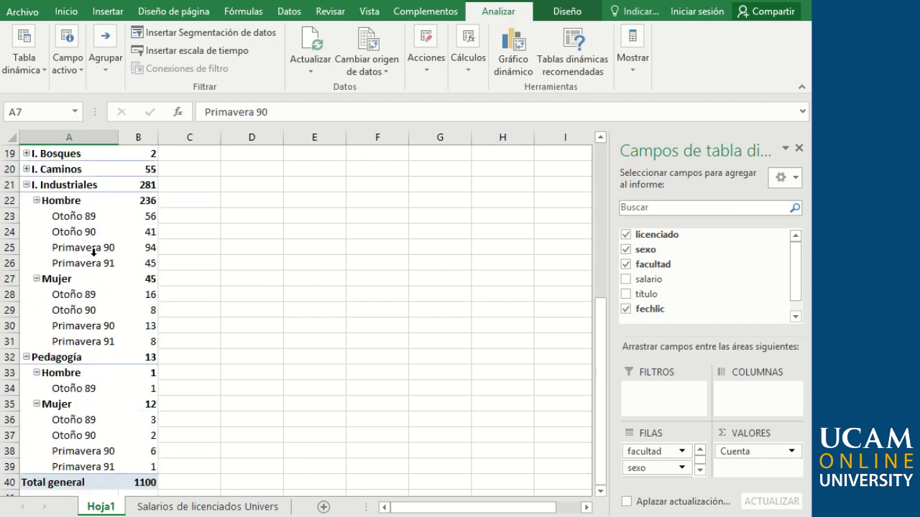
scroll(91, 262, down, 1)
scroll(92, 260, up, 5)
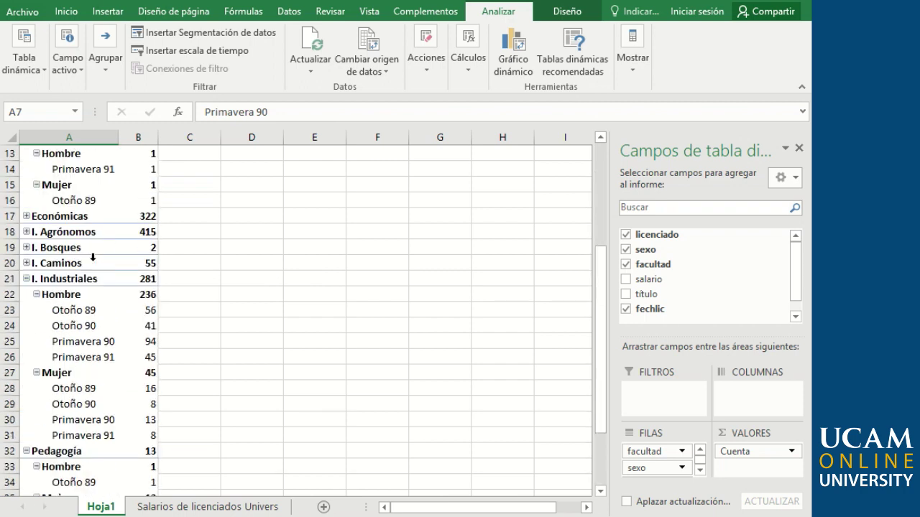
scroll(92, 257, up, 3)
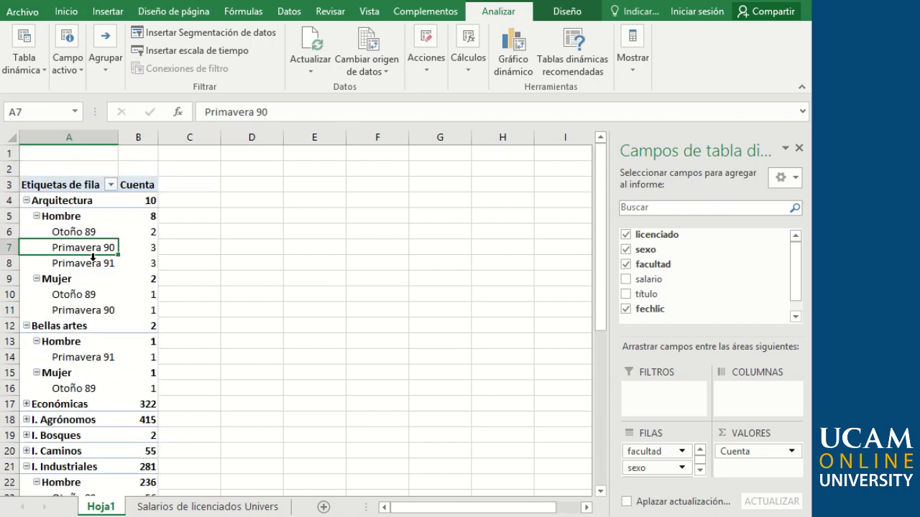
click(628, 310)
- Reorder the row fields so facultad is nested beneath sexo, and try fechlic as a third level before removing it
click(627, 265)
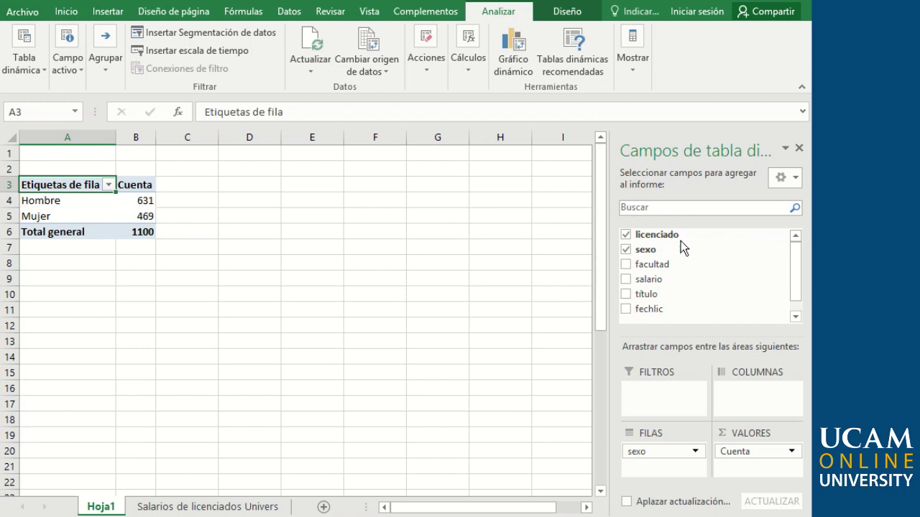
click(627, 265)
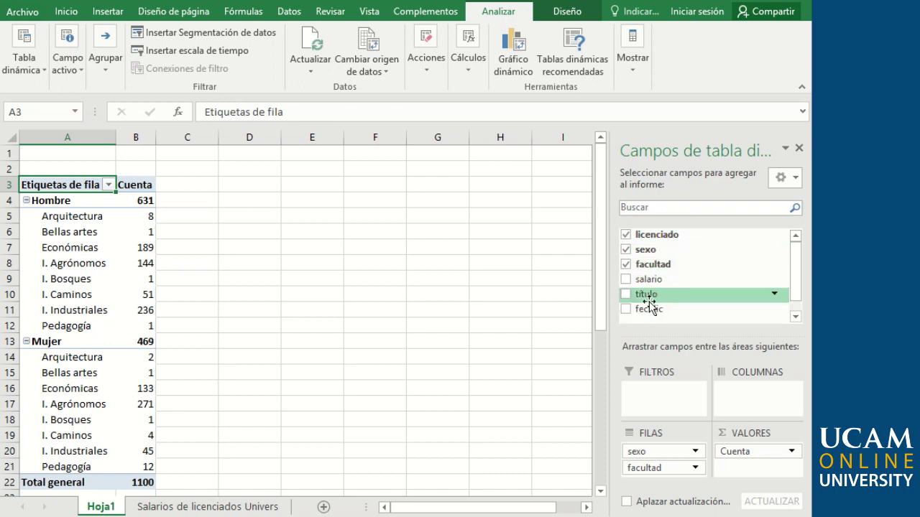
click(628, 309)
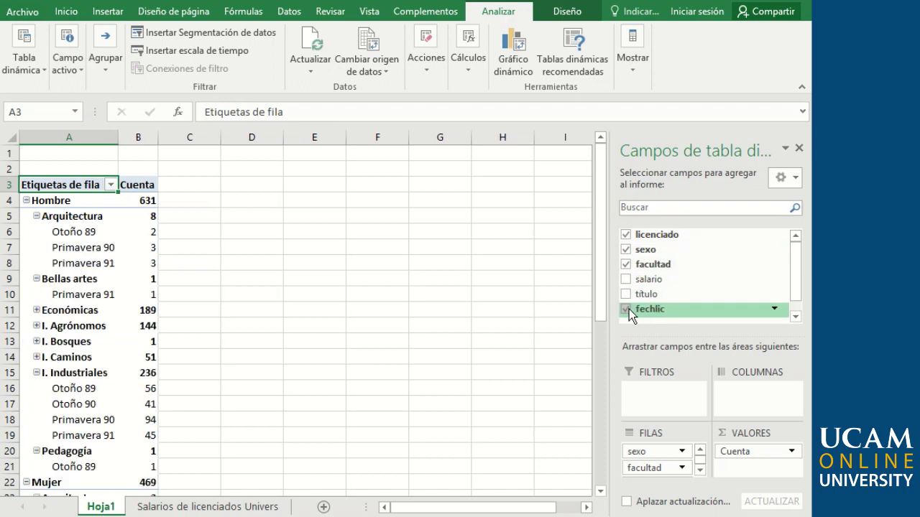
click(628, 309)
- Replace the facultad and sexo row fields with fechlic, and nest sexo beneath it
click(627, 266)
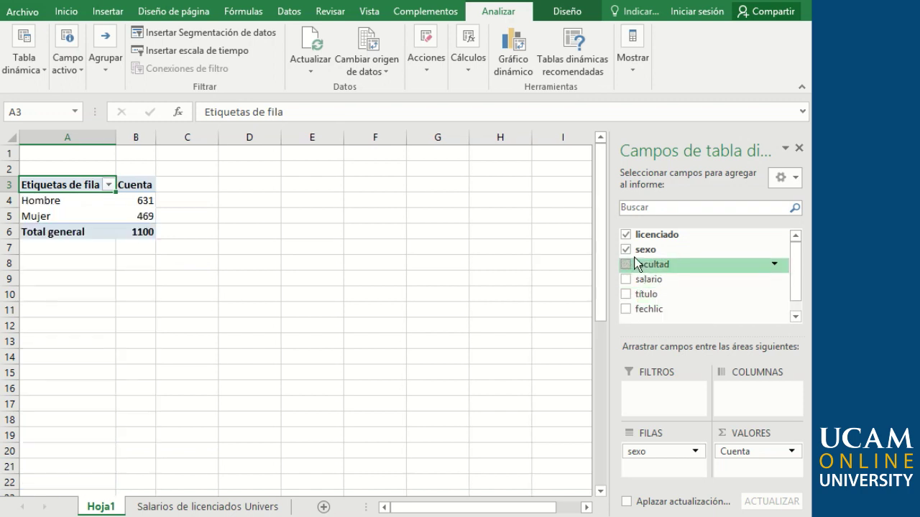
click(626, 249)
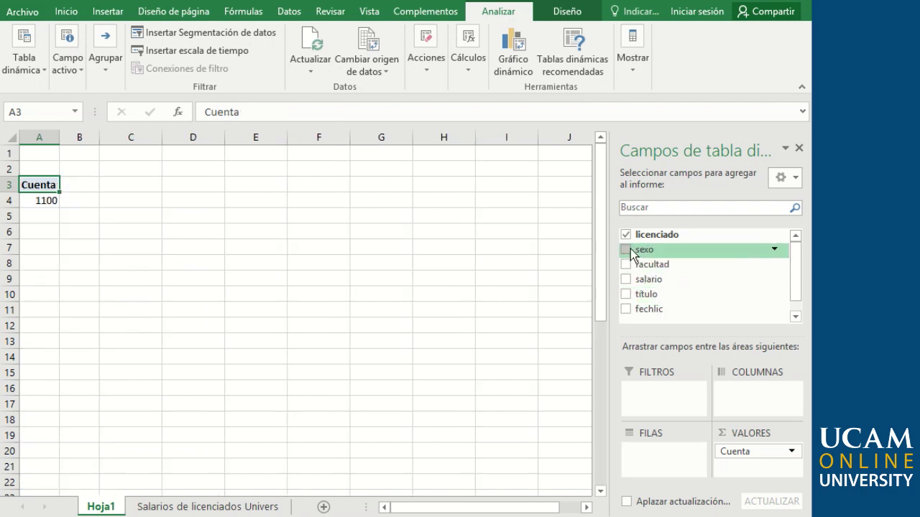
click(626, 310)
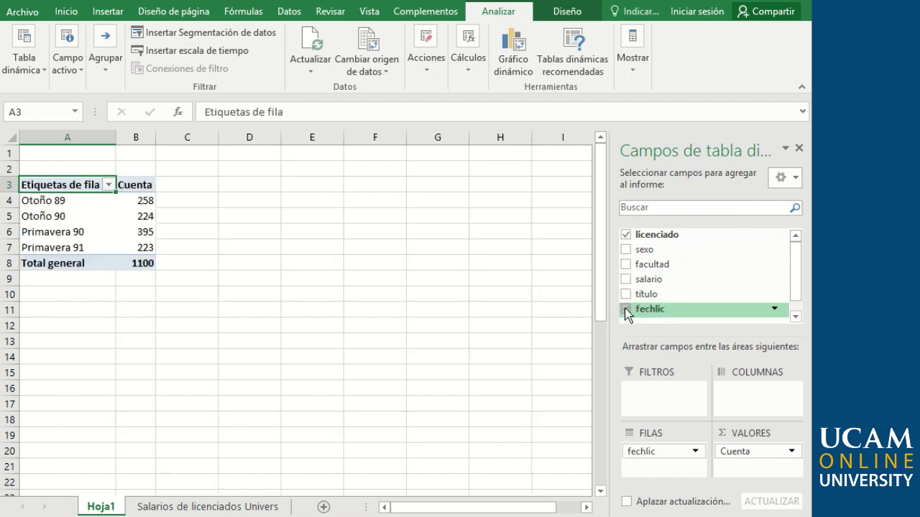
click(626, 250)
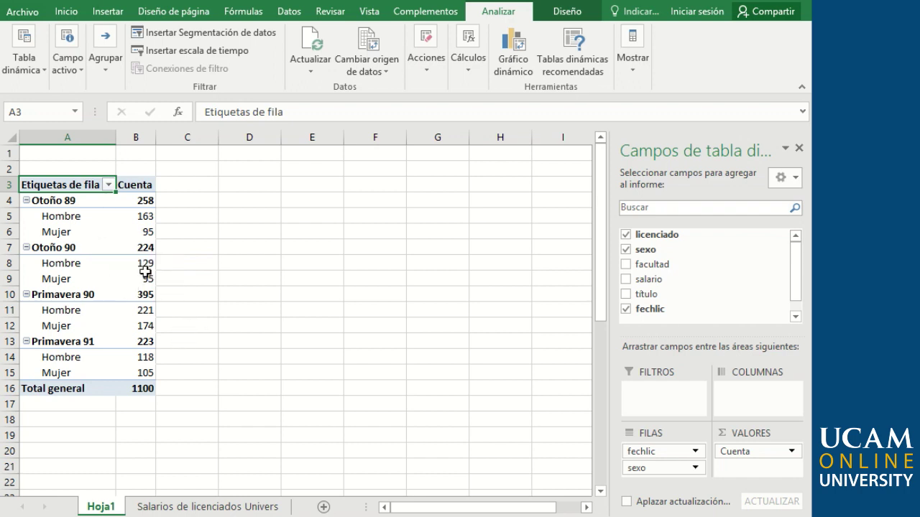
mouse_move(145, 272)
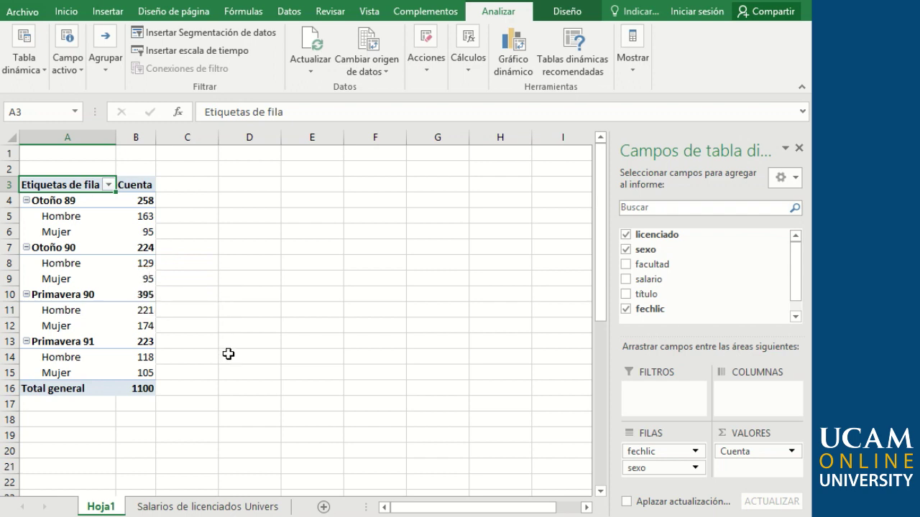